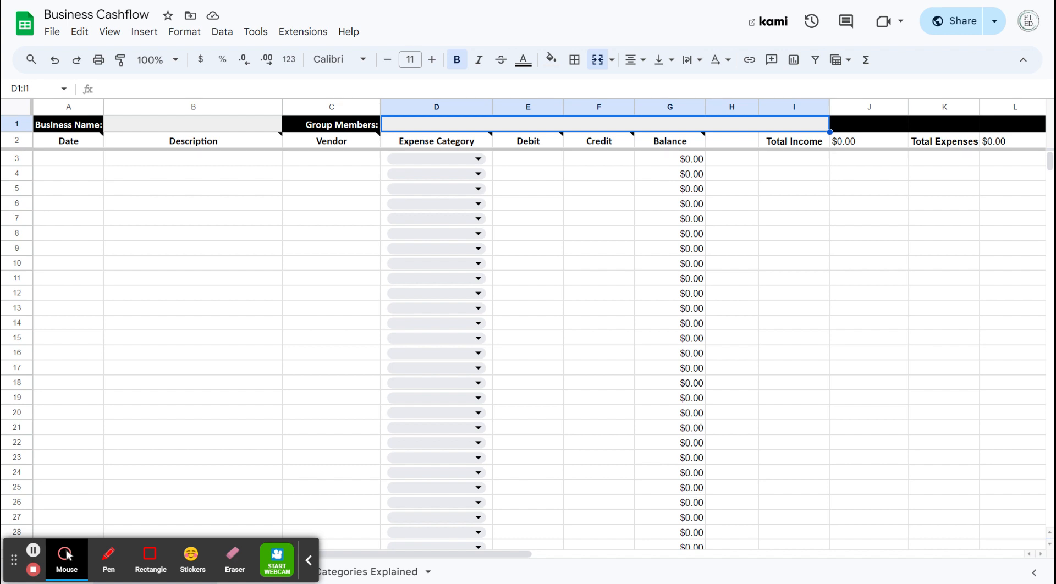
Step: Enter the date 4/23/2024 in the first entry row, cell A3
click(66, 165)
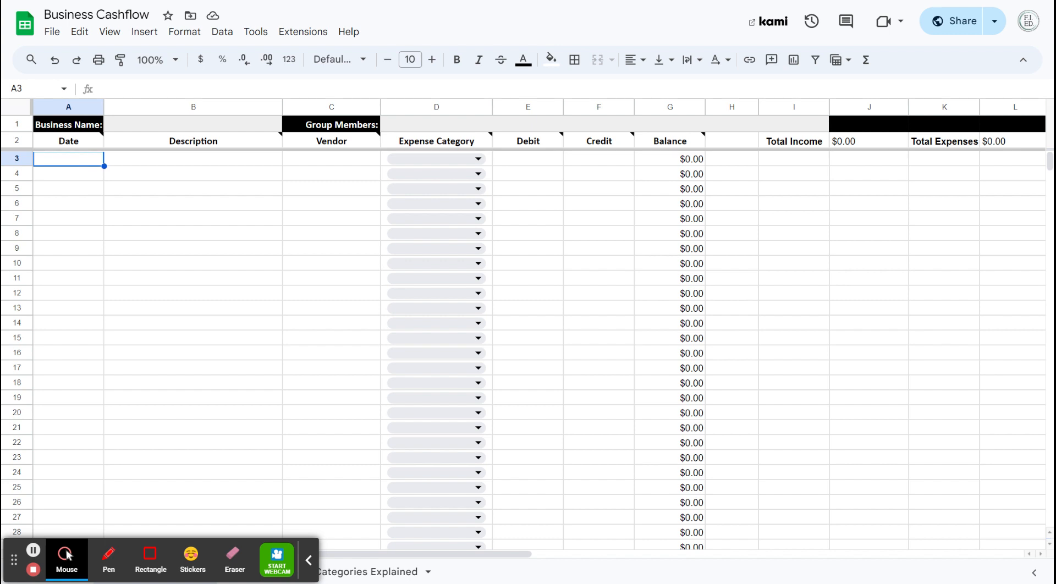
text(4/23/2024)
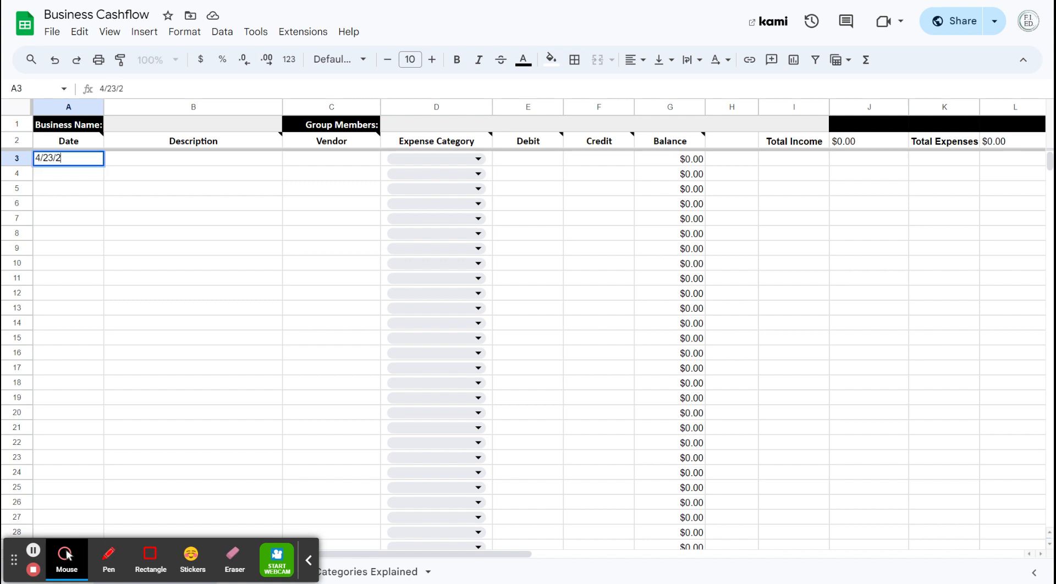
Step: Enter "Ingredients for Cookies" as the description of the 4/23/2024 entry in cell B3
click(149, 164)
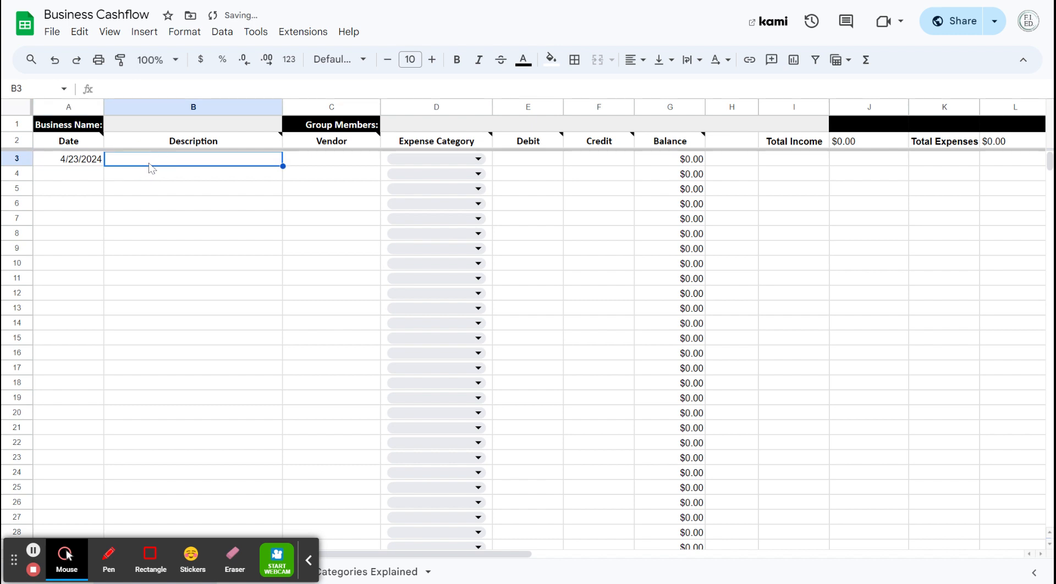
text(Ingredients for Cookies)
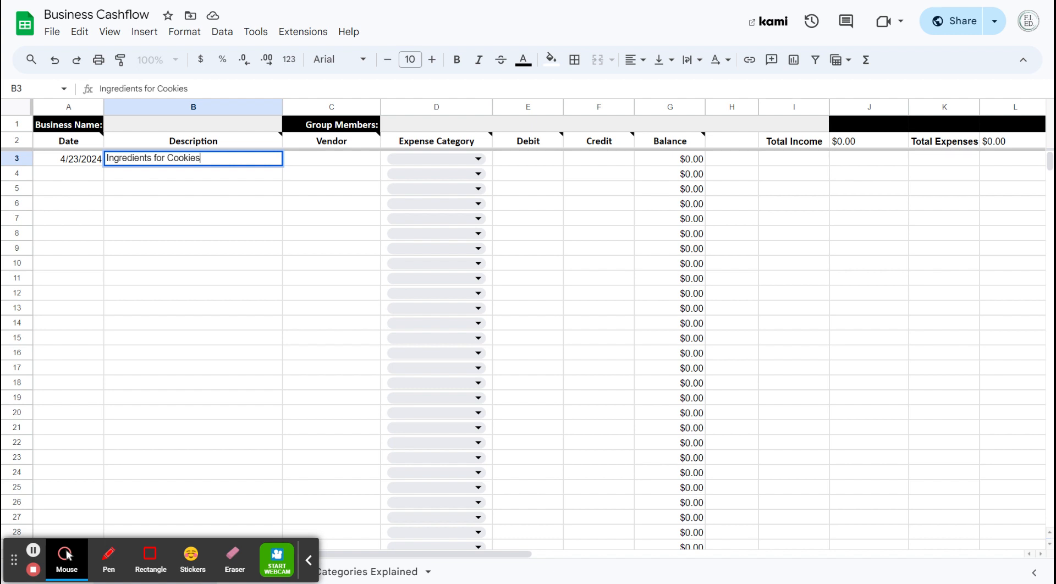
click(206, 218)
Step: Enter "Grocery Store" as the vendor for the cookie ingredients in cell C3
click(330, 164)
text(Grocery Store)
click(335, 191)
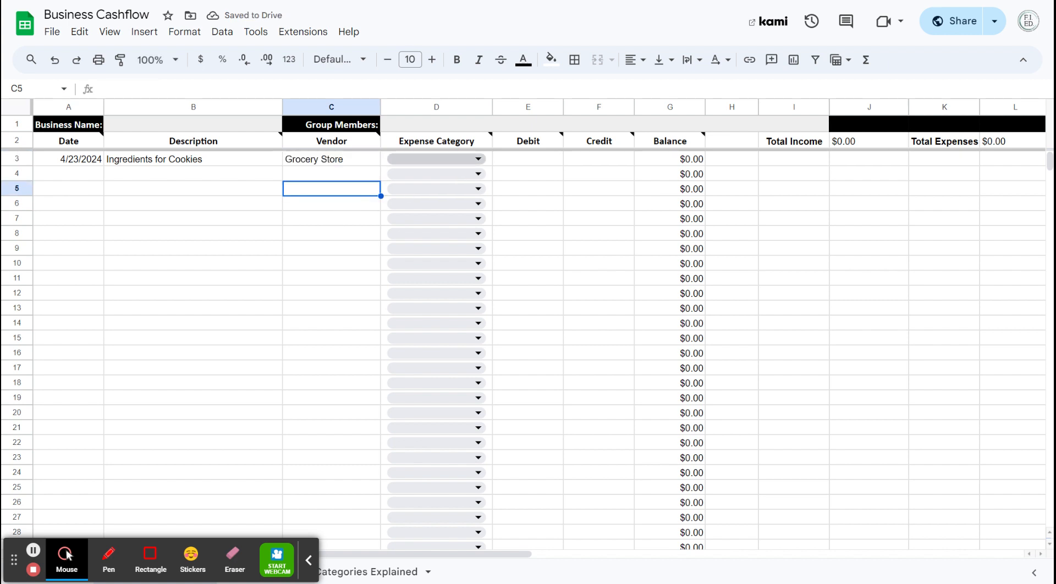
Step: Review the available expense categories and read their explanations on the Business Expense Categories Explained sheet, including Costs of Goods Sold
click(462, 164)
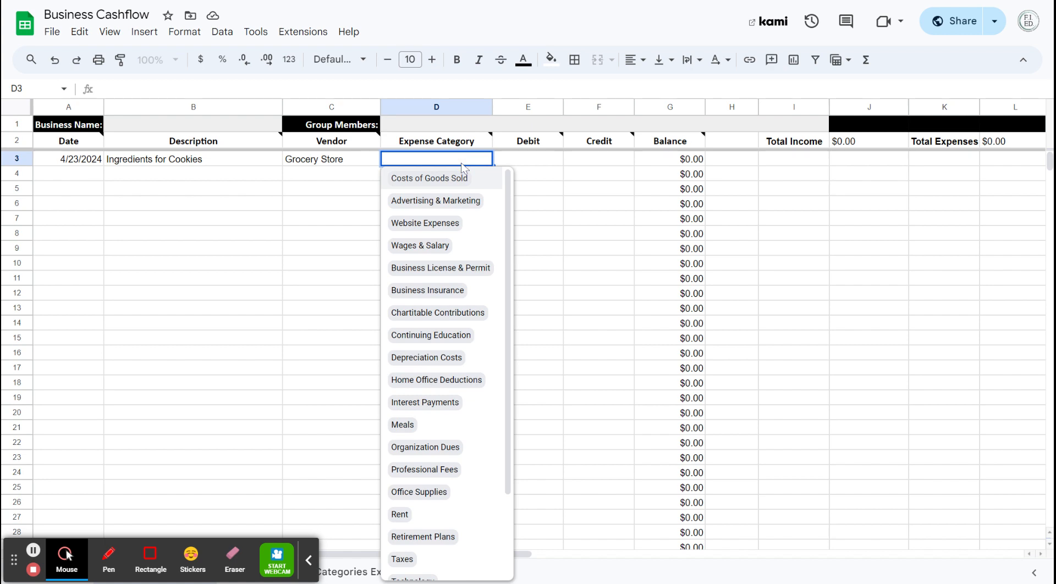
click(342, 571)
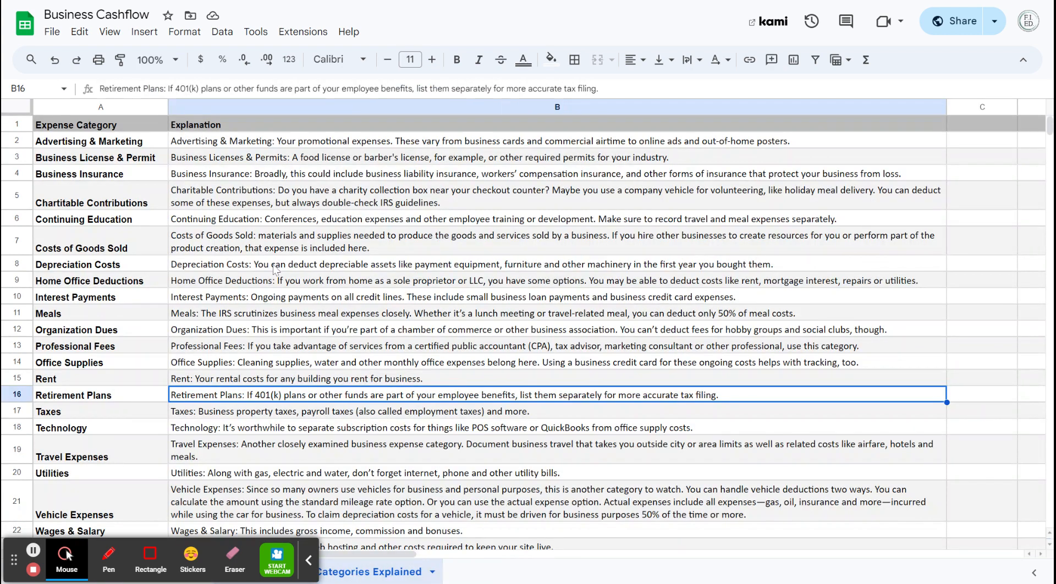
click(320, 175)
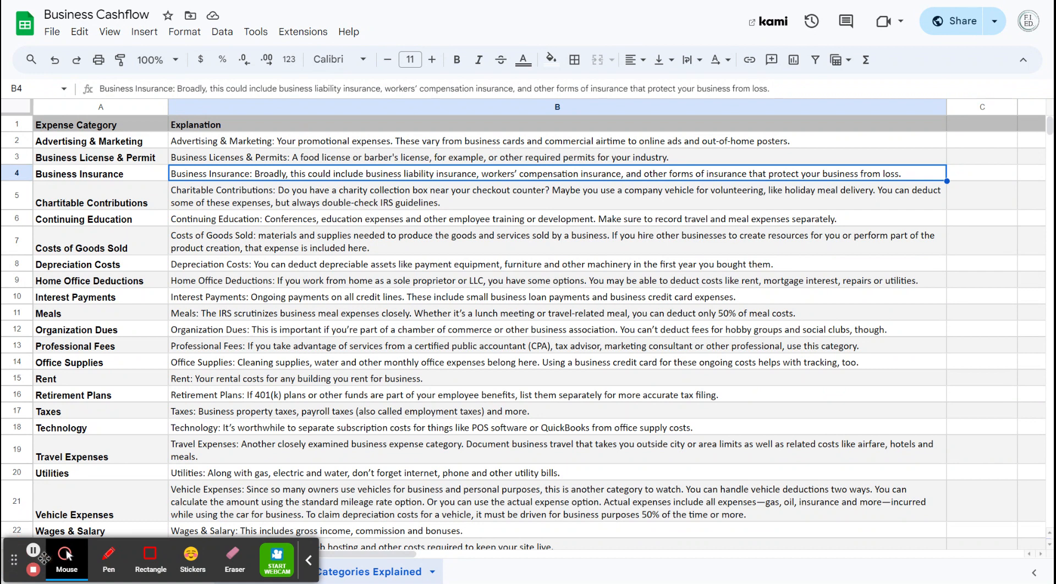
drag(15, 562, 421, 545)
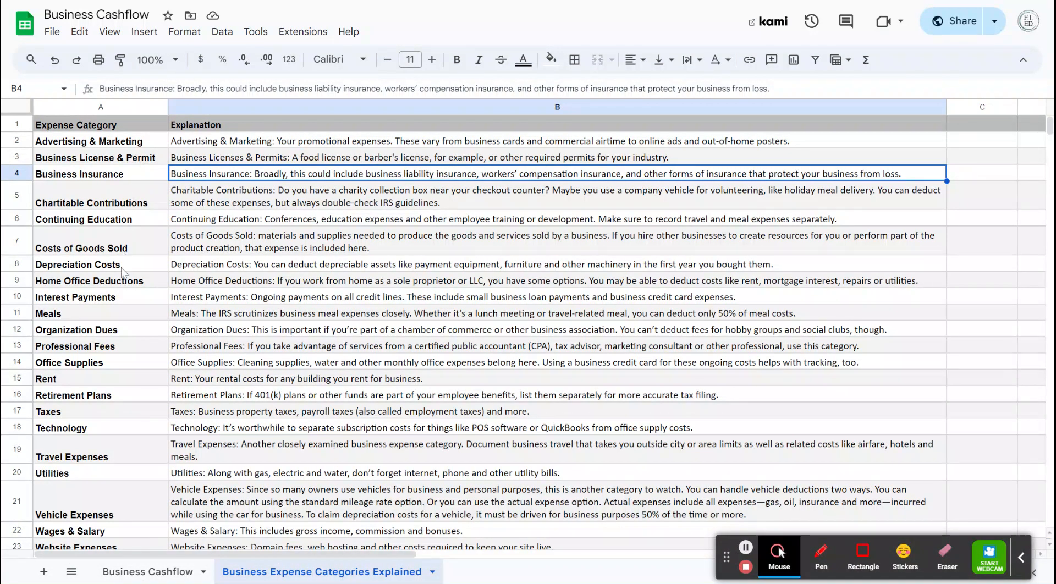
click(128, 571)
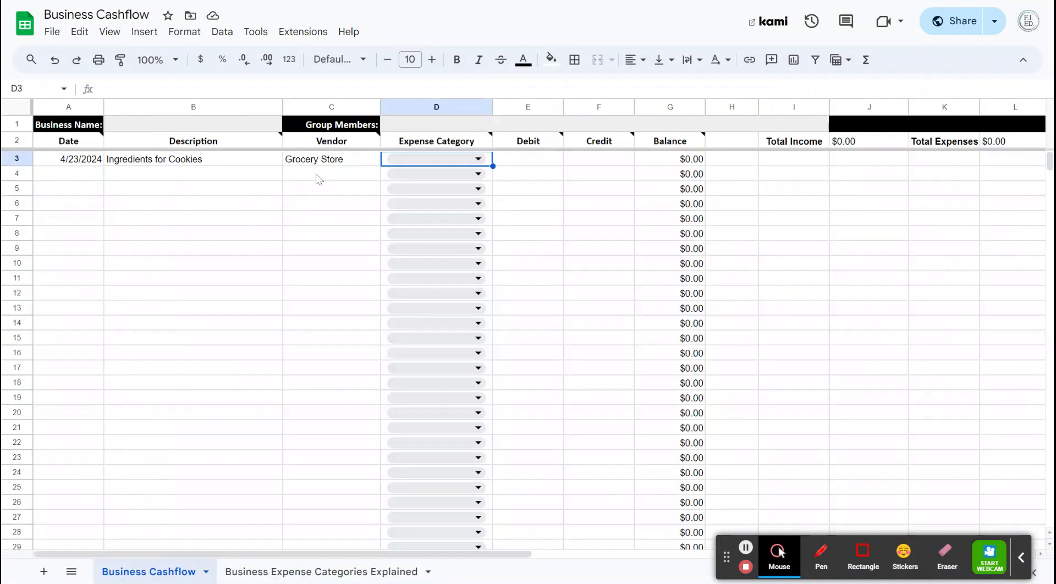
click(478, 159)
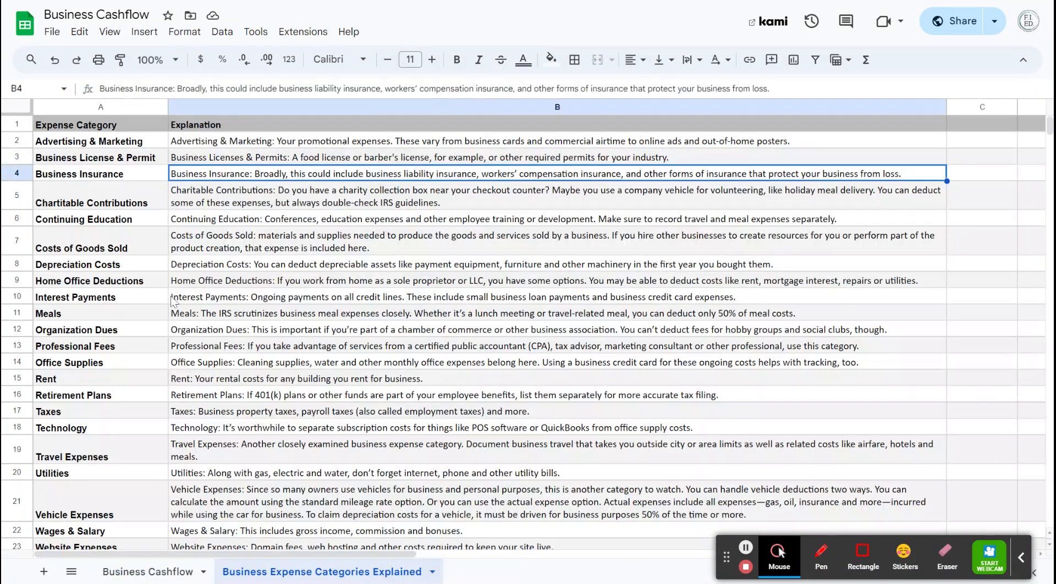
click(257, 572)
click(56, 254)
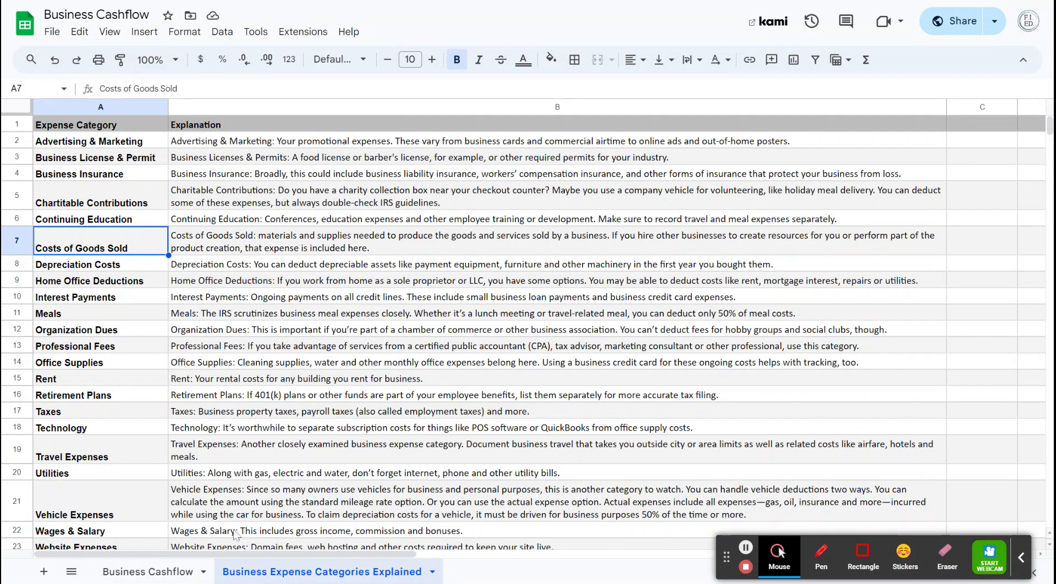
Step: On the Business Cashflow sheet, set the cookie ingredients' expense category to Costs of Goods Sold and enter a debit of 5.67
click(146, 573)
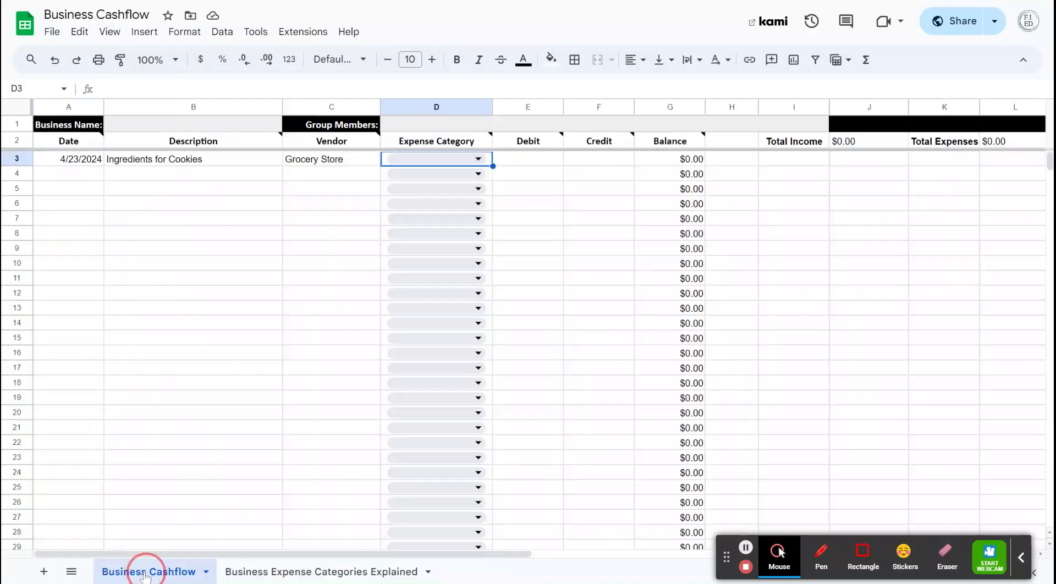
click(450, 151)
click(429, 178)
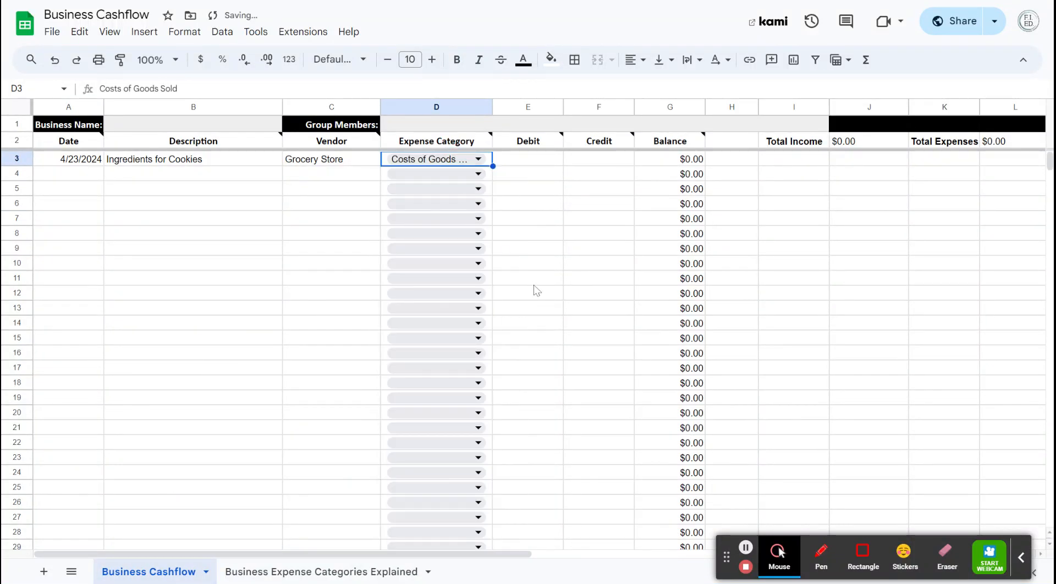
click(540, 160)
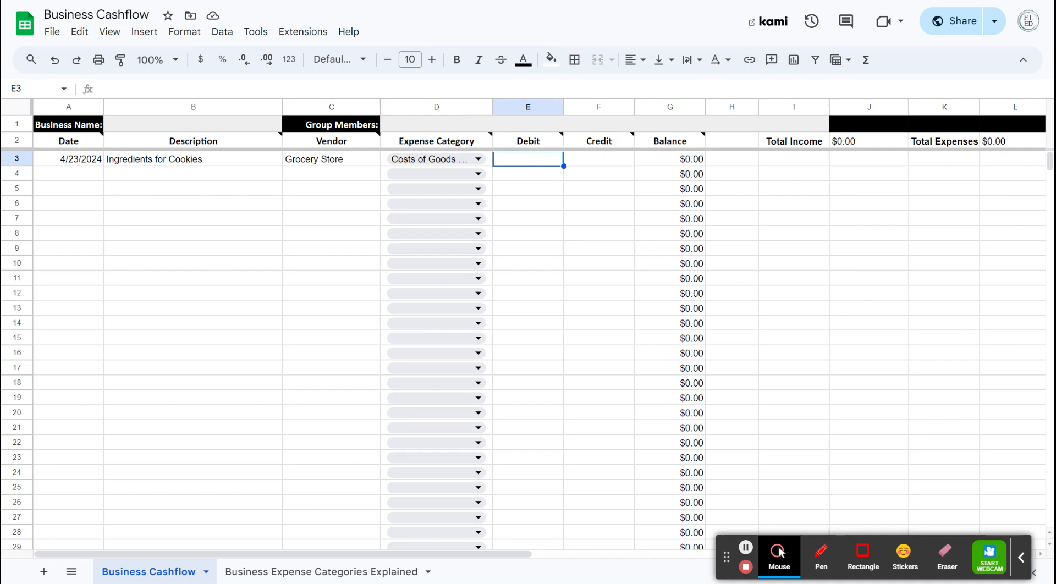
text(5.67)
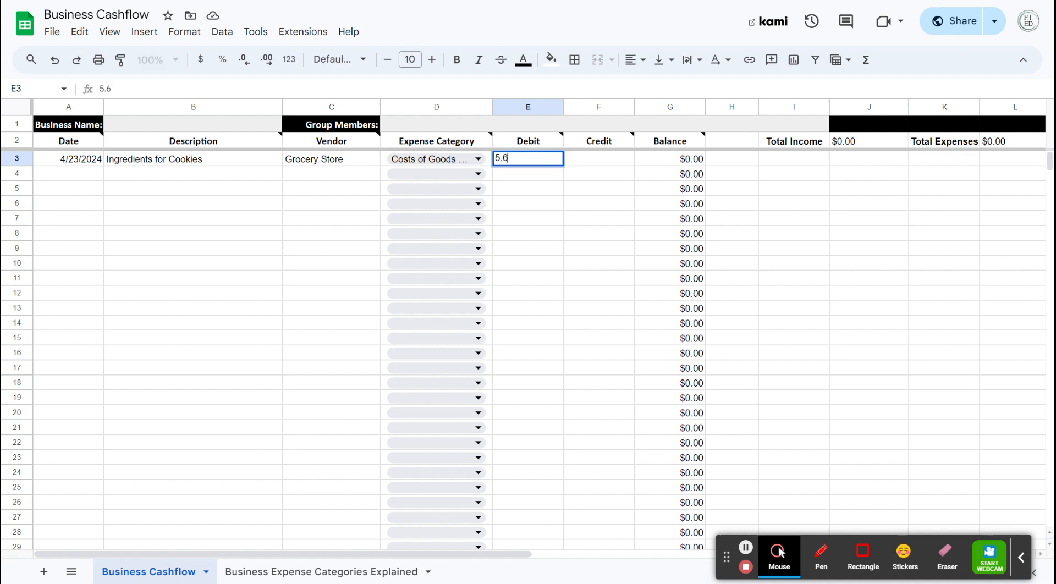
click(550, 196)
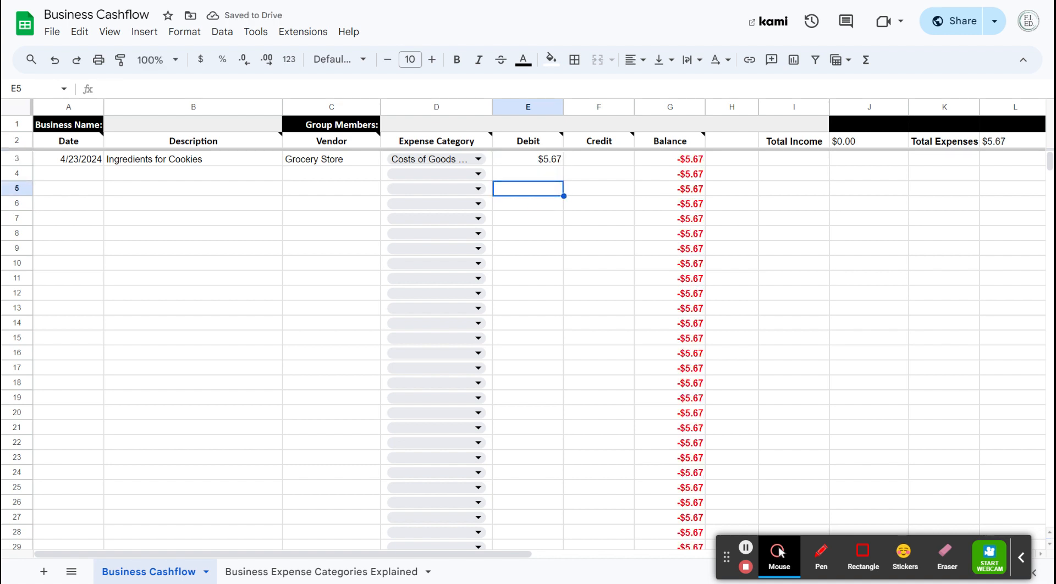
Step: Start a second entry in row 4 with the date 4/24/2024 and the description "Sell cookies"
click(591, 159)
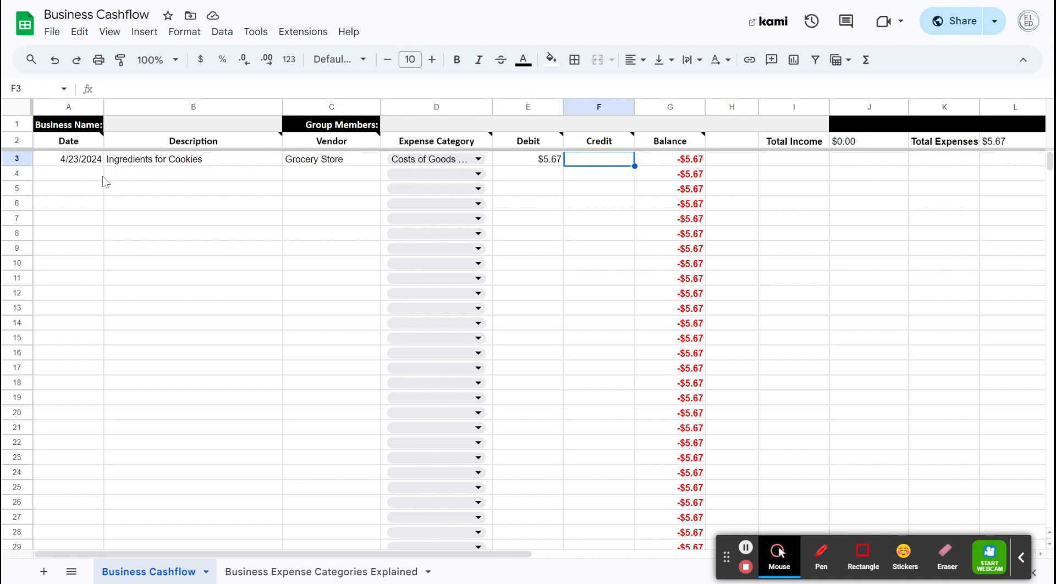
click(84, 181)
text(4/24/24)
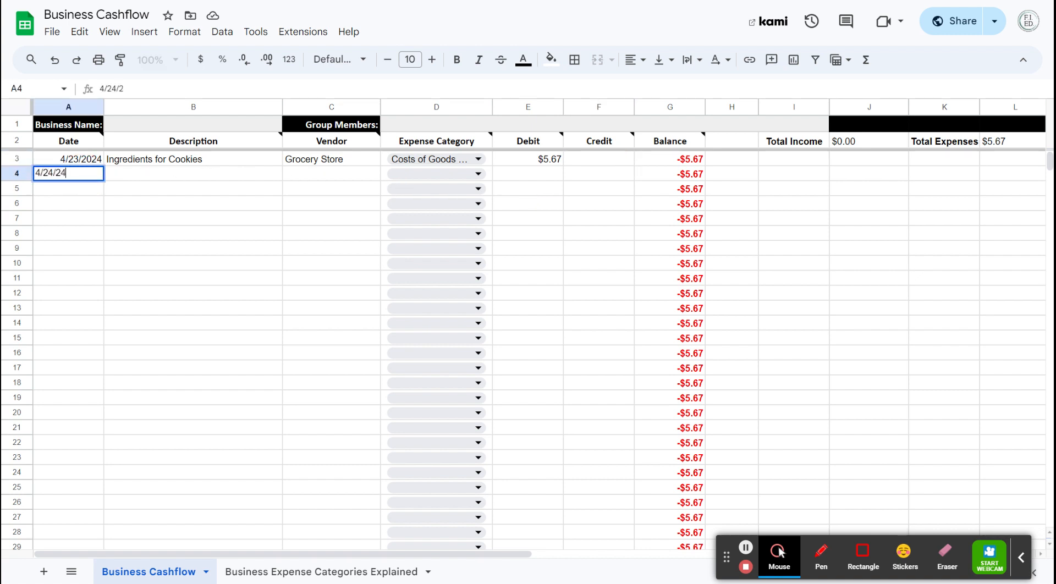
click(178, 176)
text(Sell )
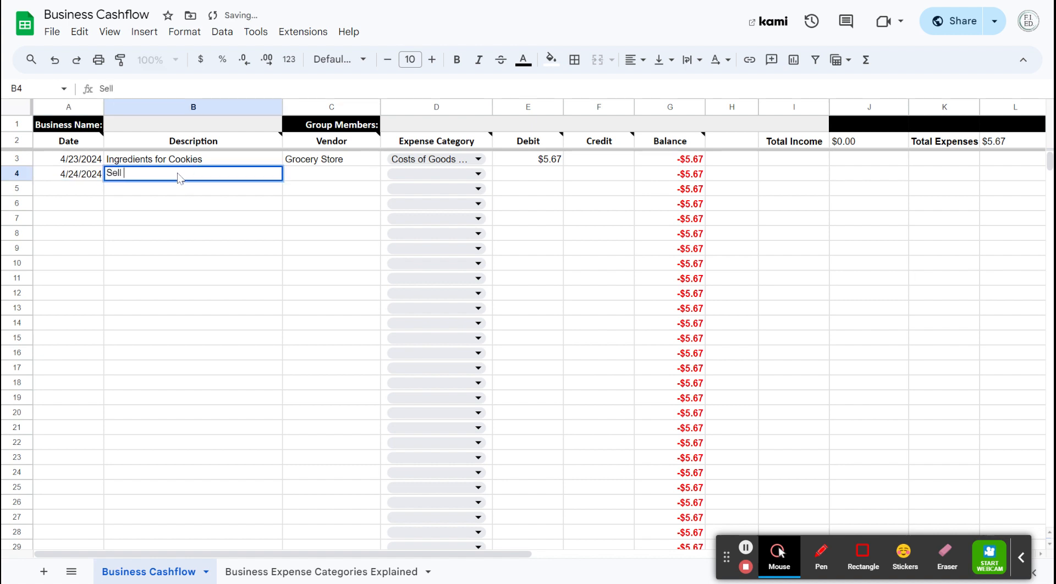
text(cookies)
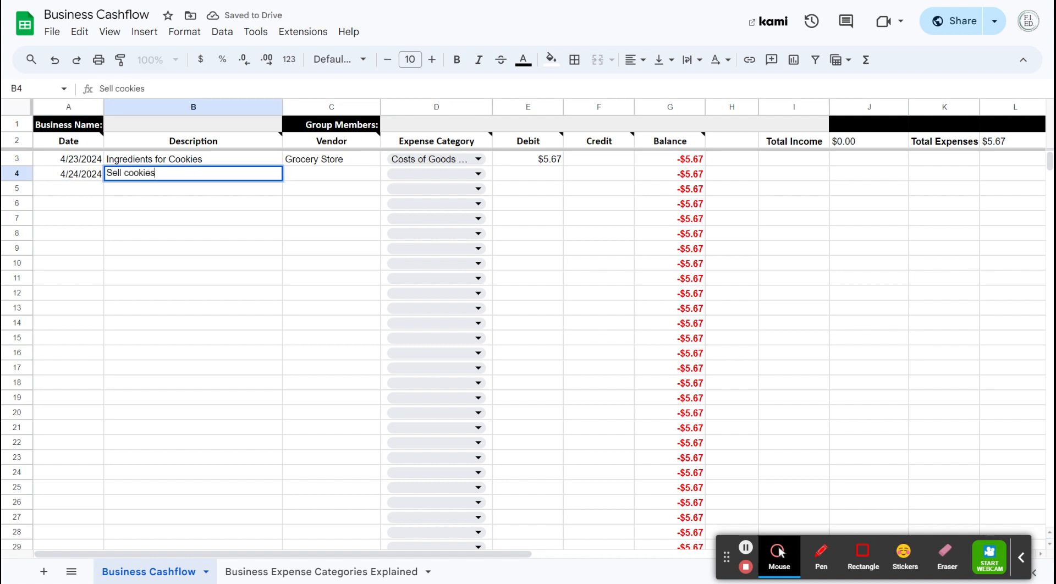
click(323, 174)
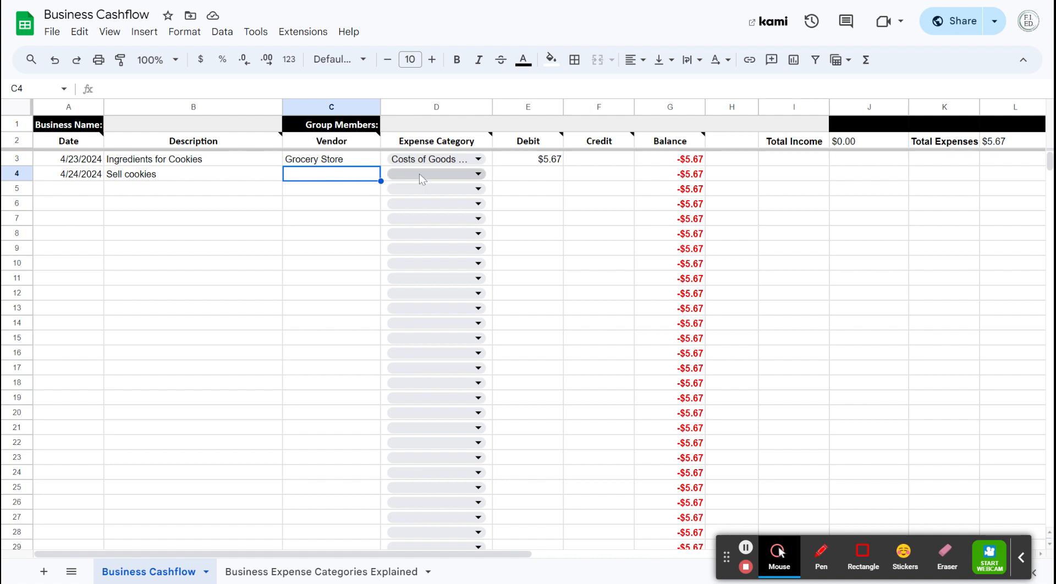
Step: Enter a credit of 12 for the cookie sale in cell F4
click(593, 176)
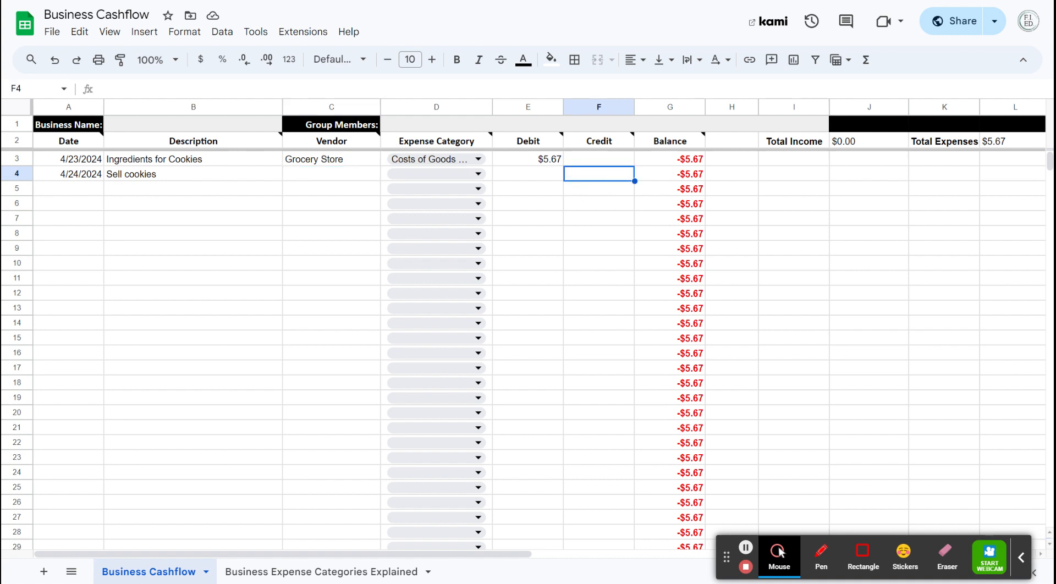
text(12)
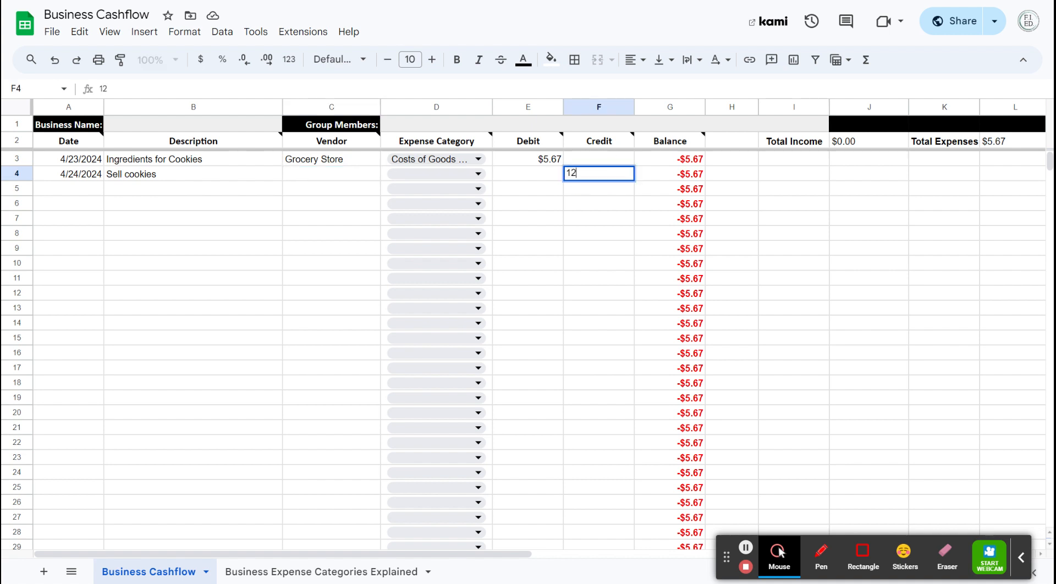
key(Return)
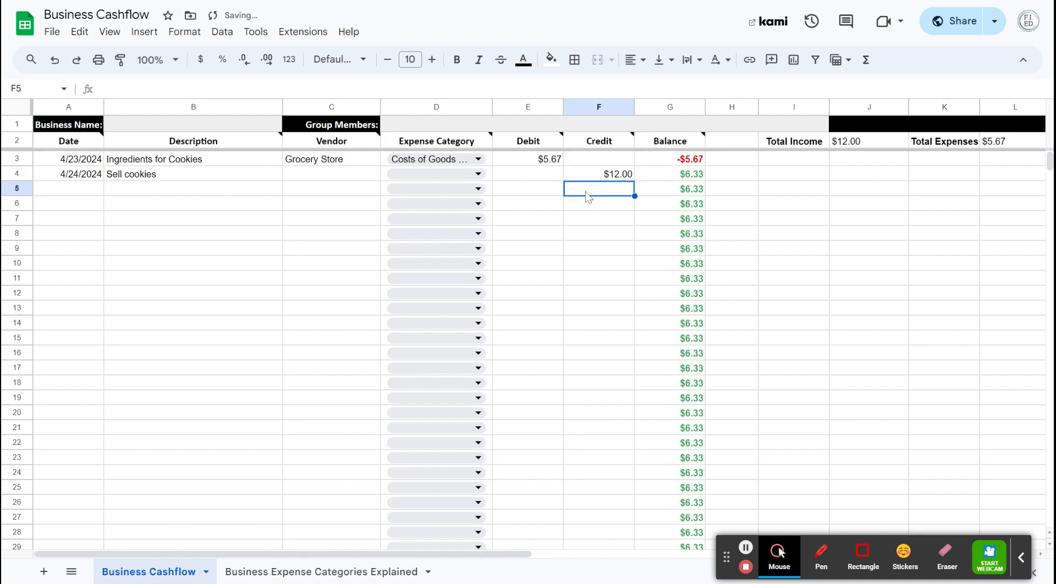
Step: Check the row 4 balance, the Total Income and the Total Expenses cells
click(680, 177)
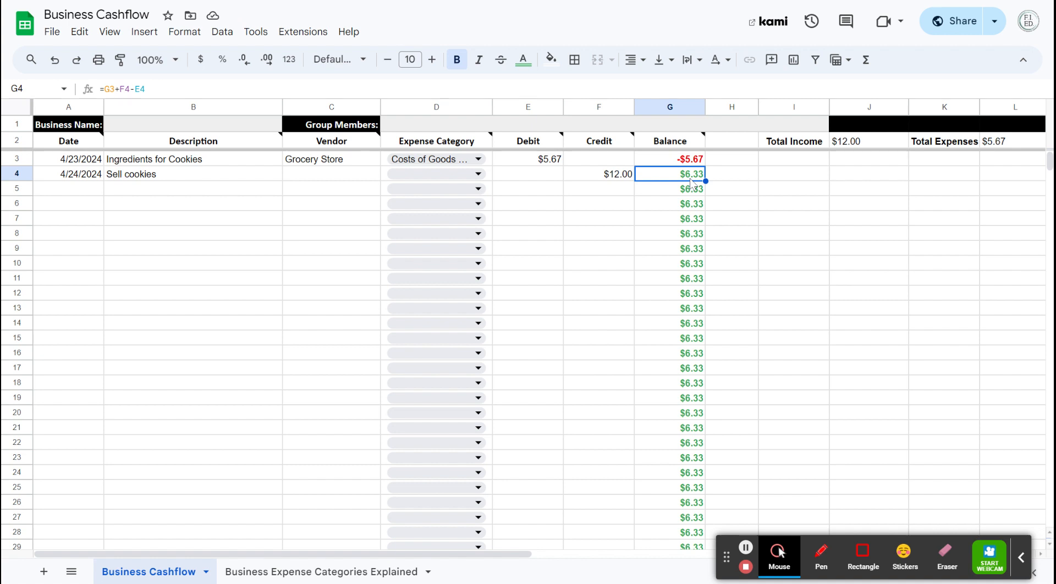
click(848, 144)
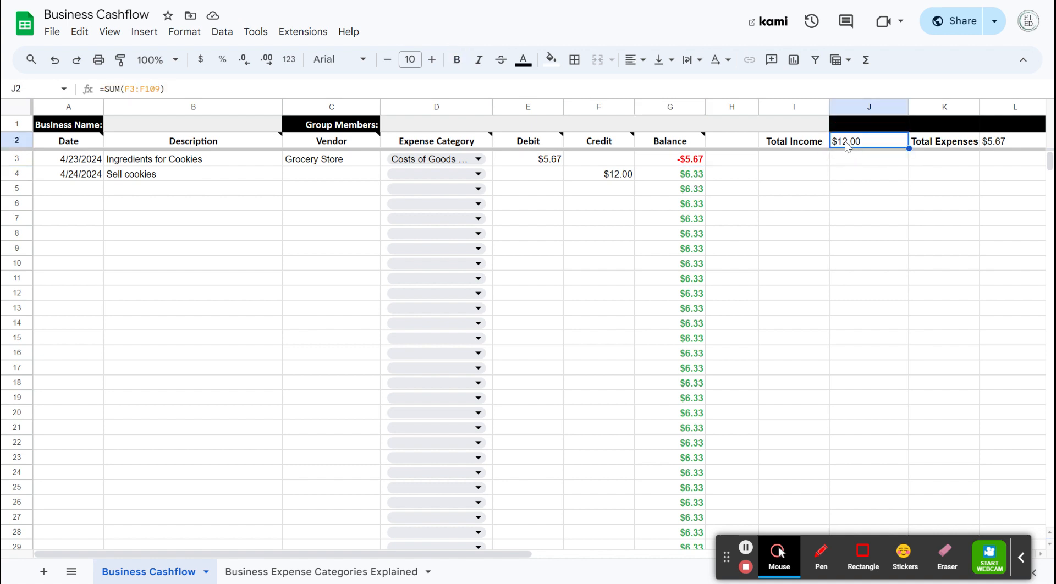
click(993, 143)
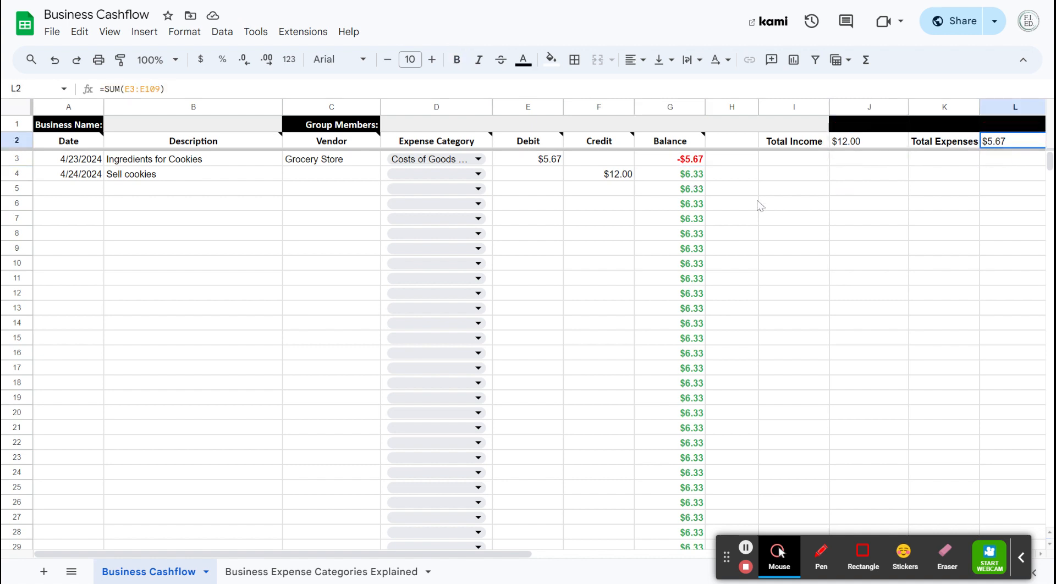